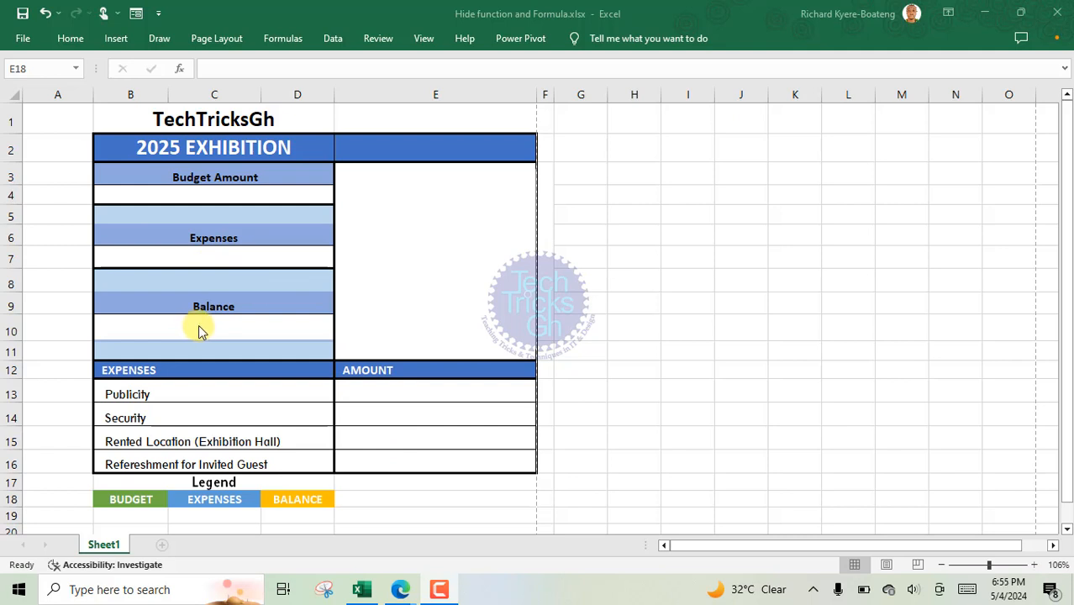
Step: Enter 50000 as the Budget Amount in cell B4
left_click(185, 193)
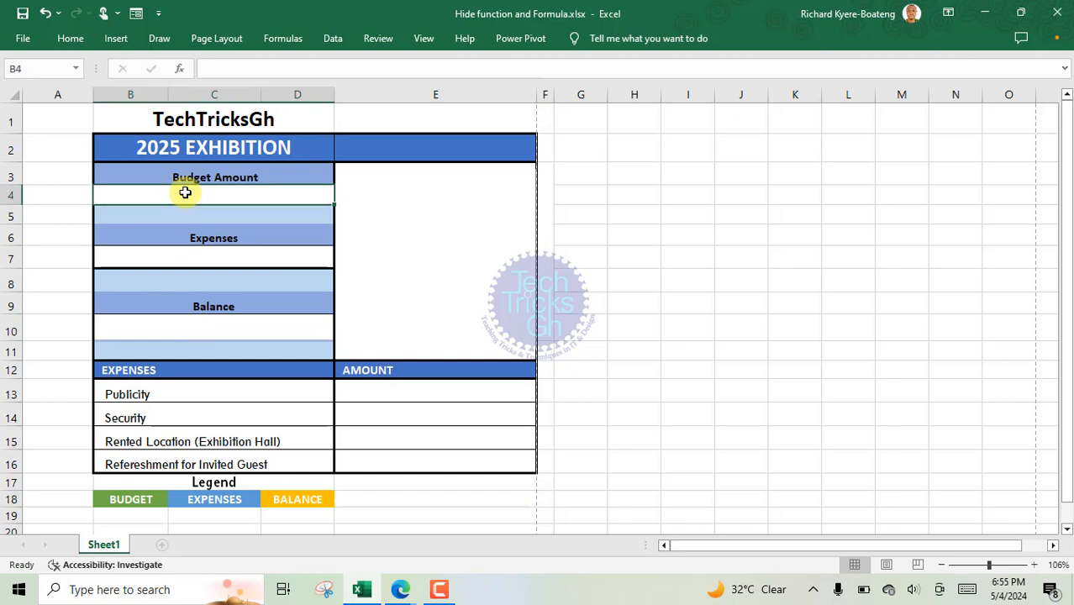
type("50000")
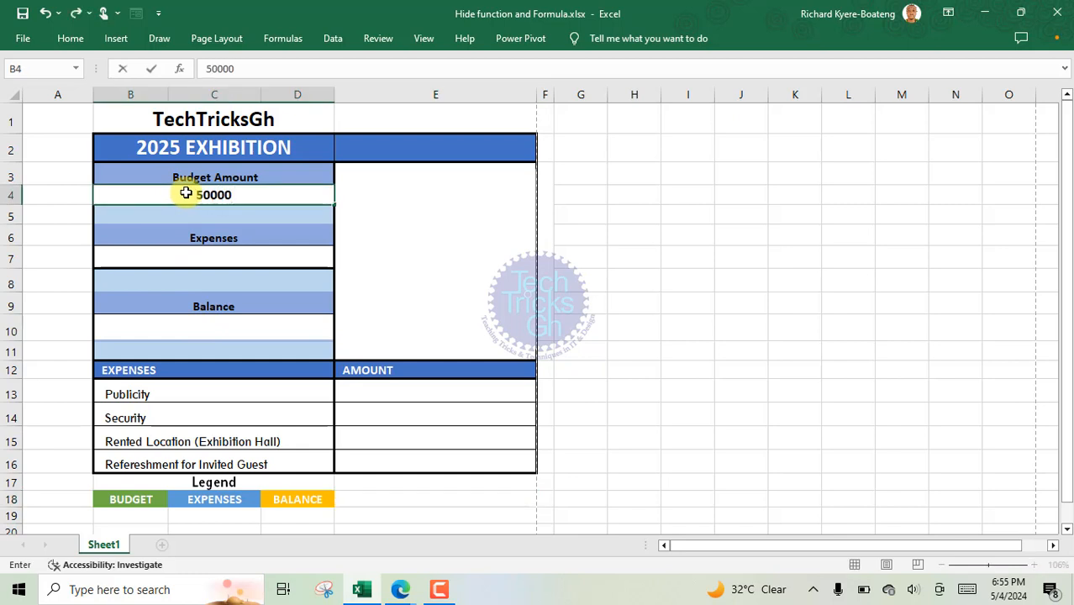
key("Return")
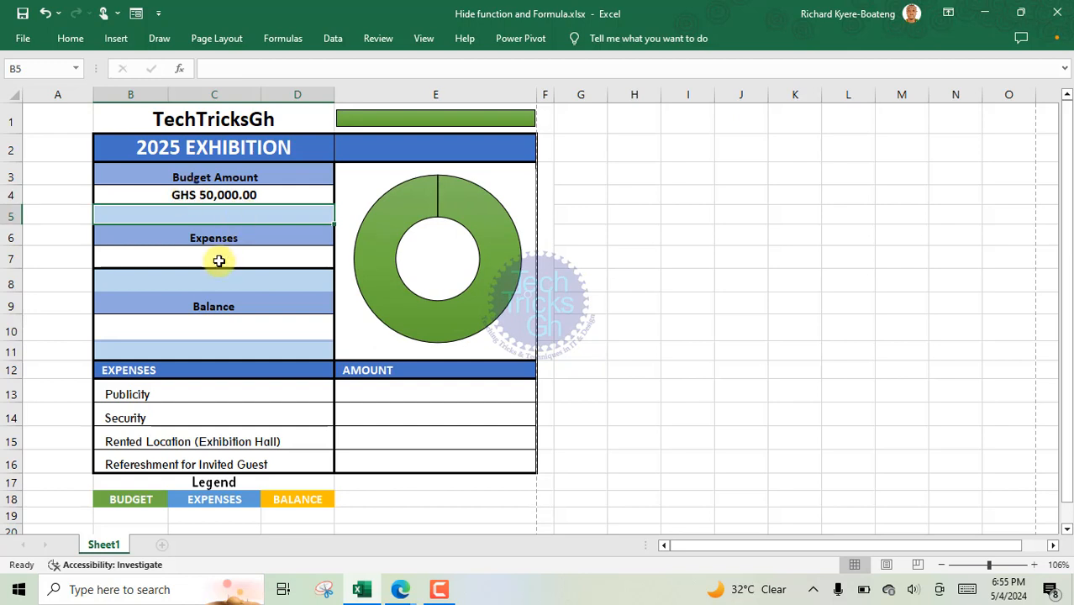
Step: Total the expense amounts in Expenses cell B7 with the formula =SUM(E13:E16)
left_click(218, 260)
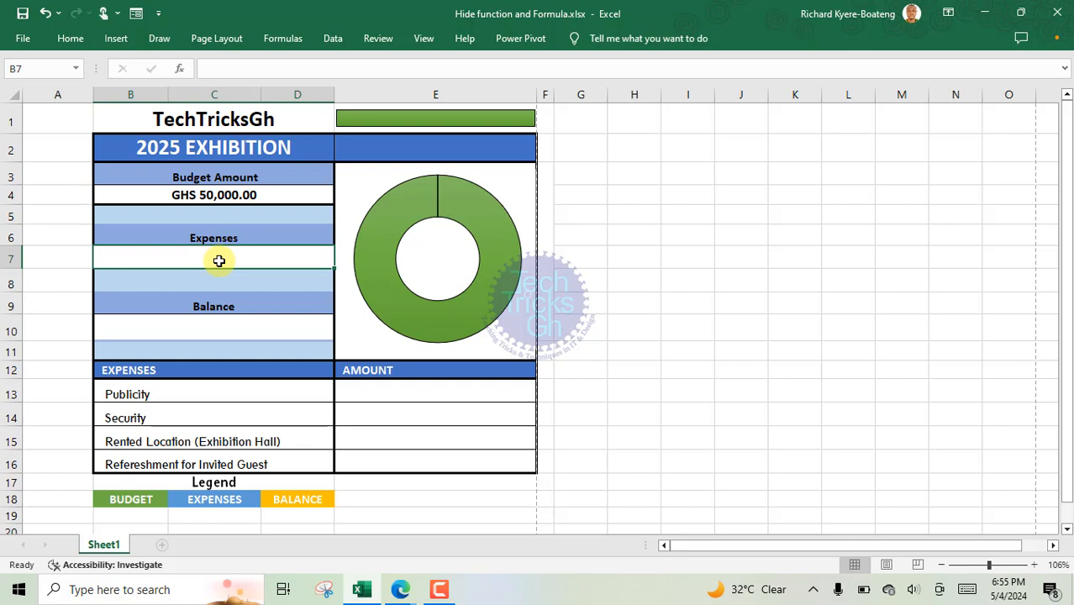
type("=")
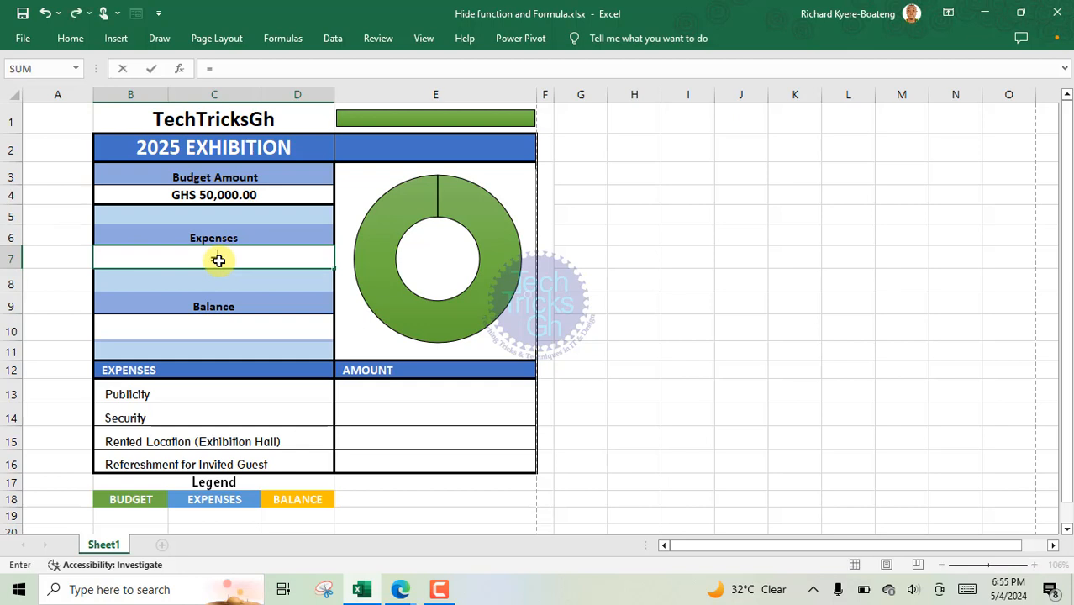
type("sum")
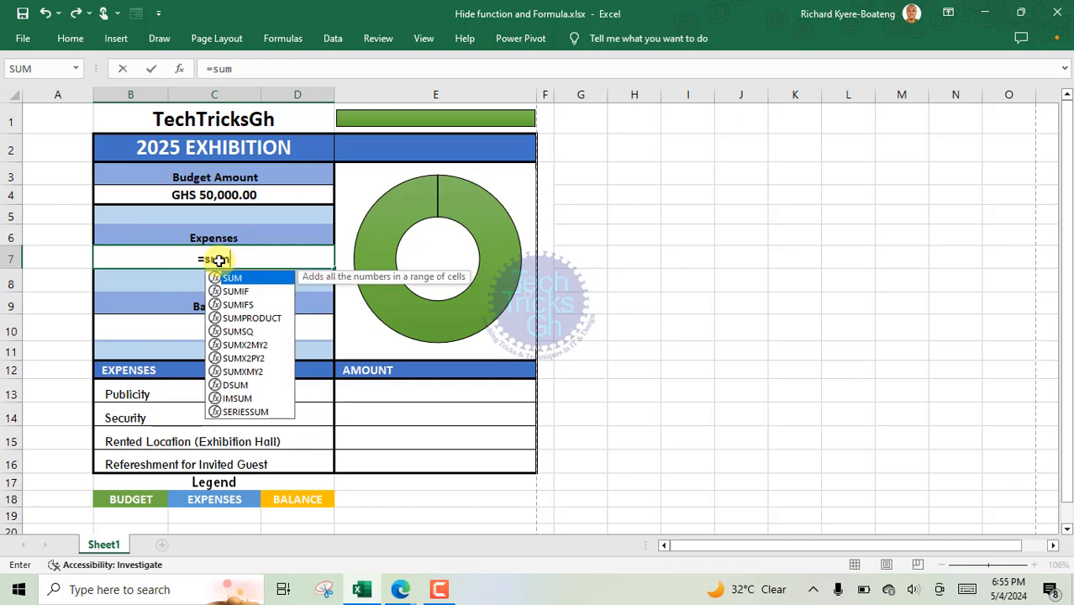
double_click(232, 277)
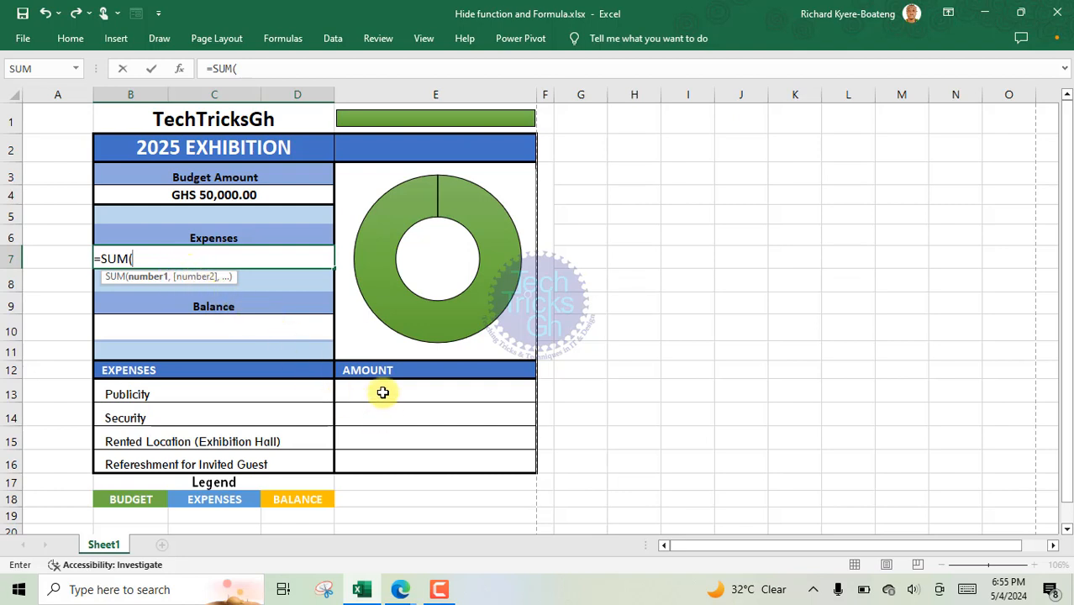
left_click_drag(382, 393, 384, 461)
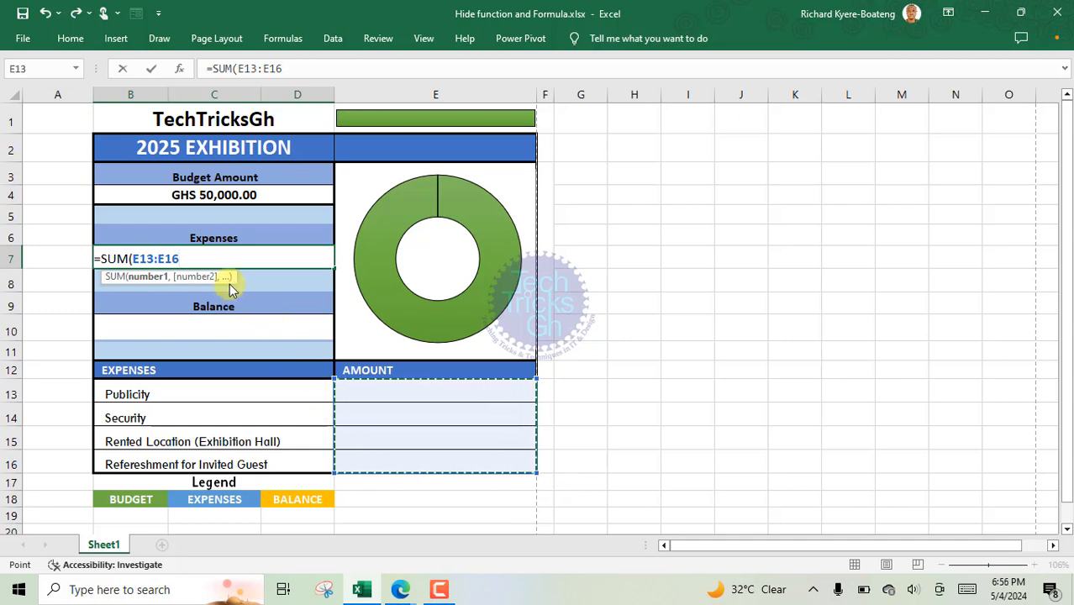
key("Return")
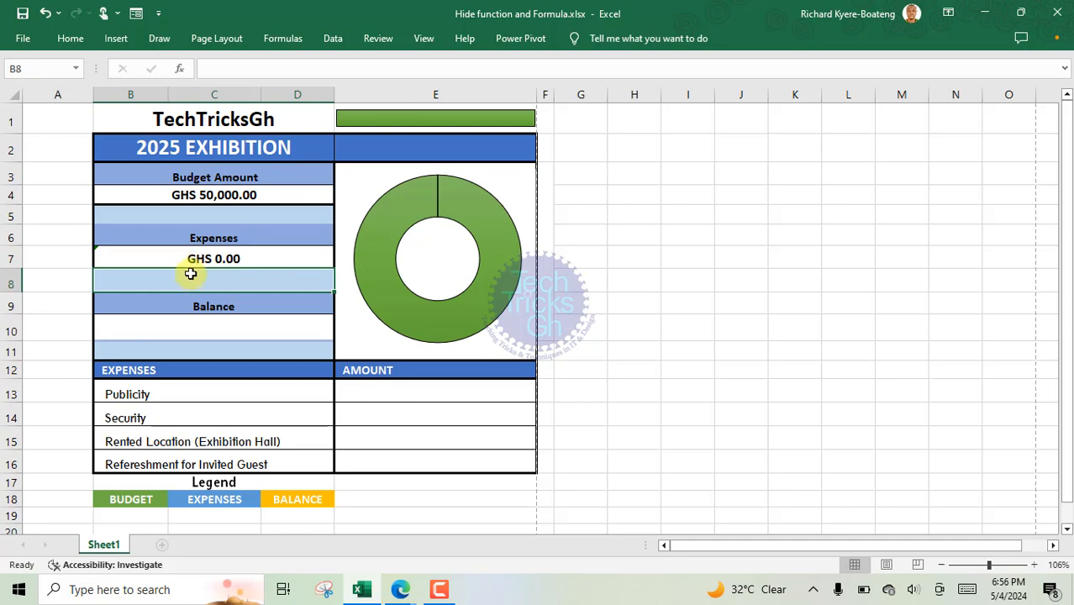
Step: Calculate the Balance in cell B10 by subtracting expenses from the budget with the formula =B4-B7
left_click(201, 333)
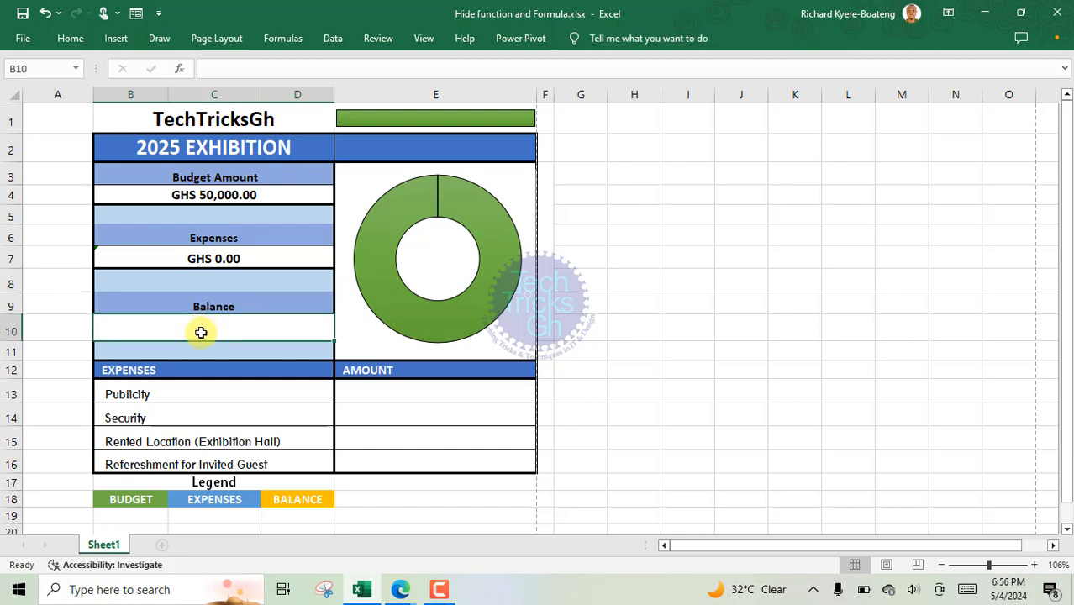
type("=")
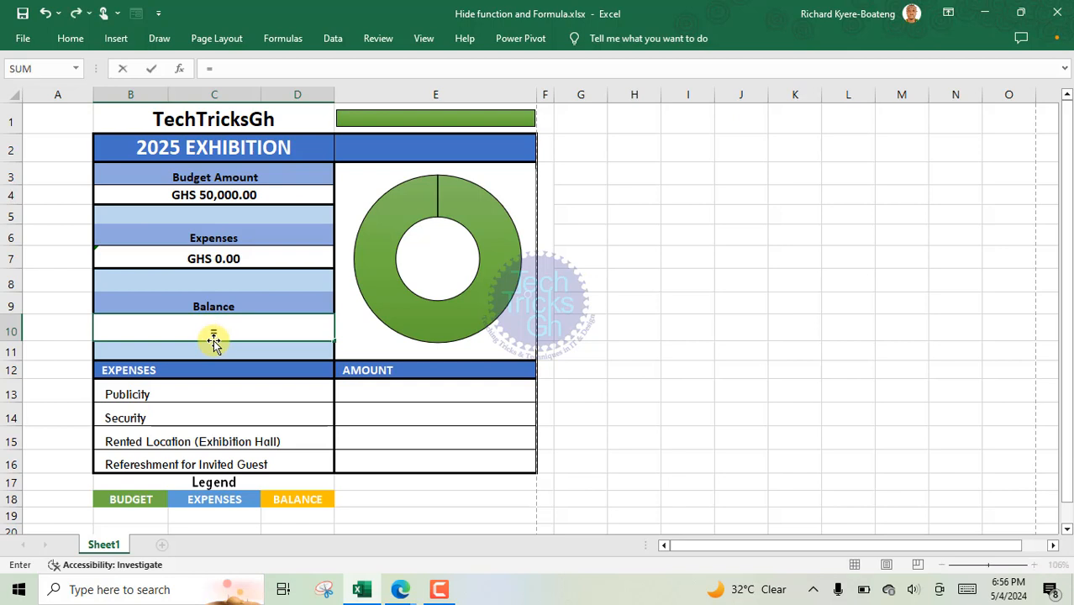
left_click(224, 198)
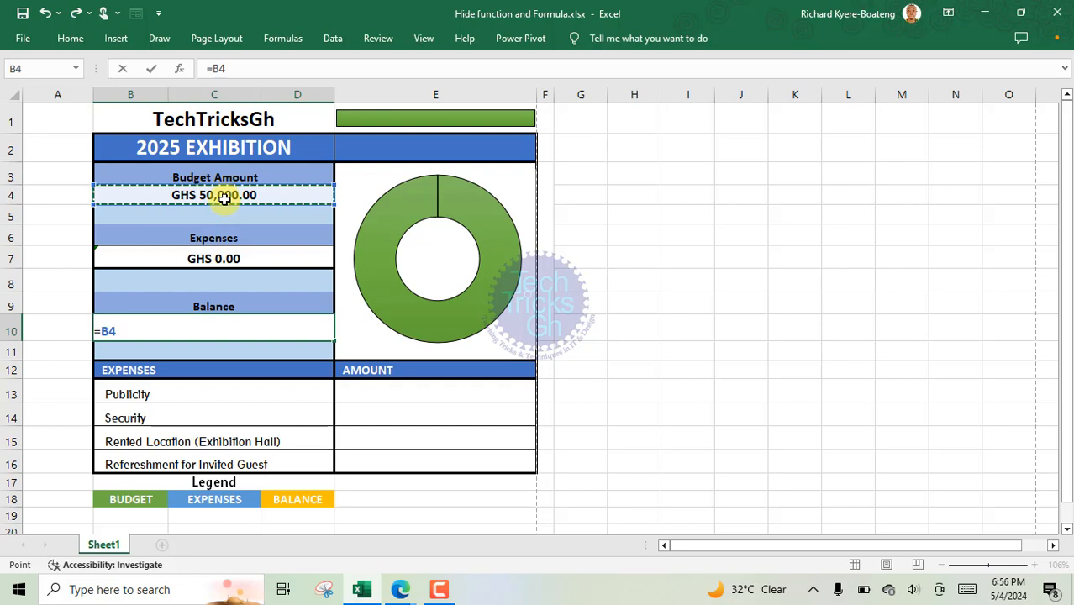
type("-")
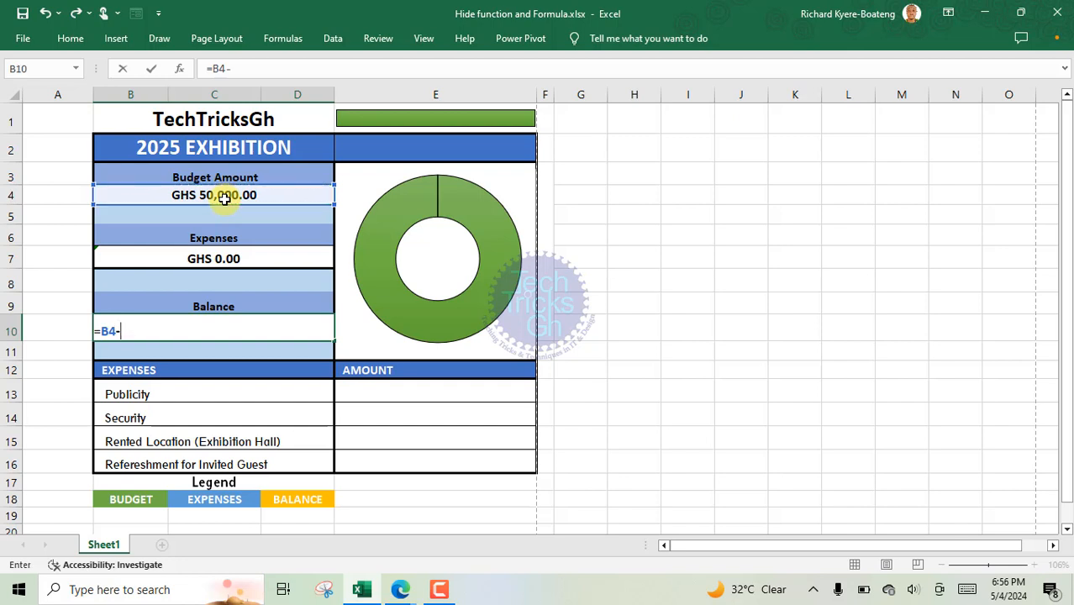
left_click(216, 260)
key("Return")
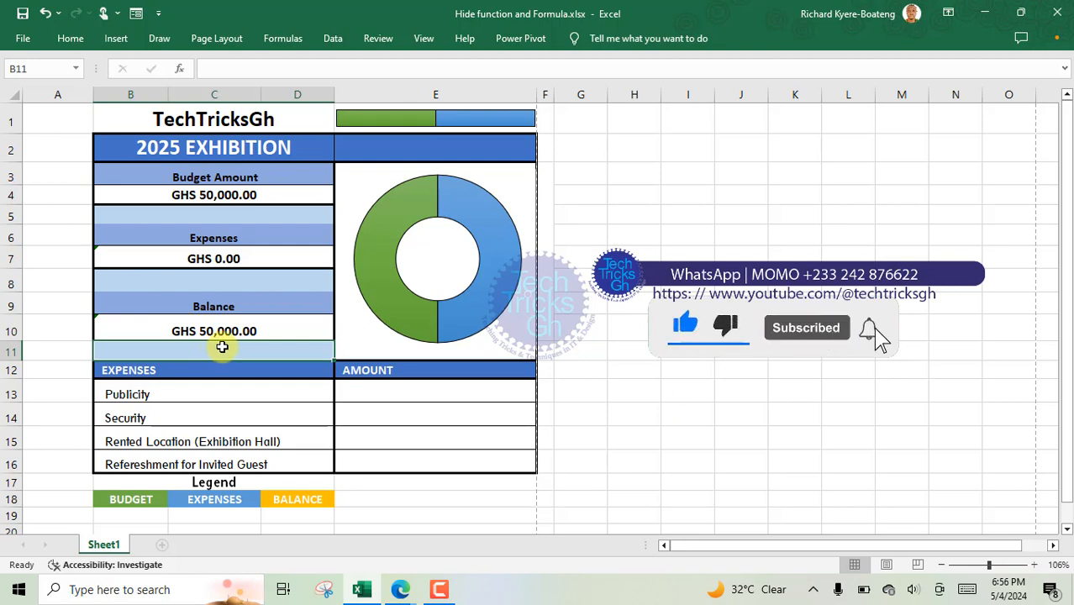
Step: Enter the expense amounts 20000 for Publicity in E13 and 10000 for Security in E14
left_click(424, 391)
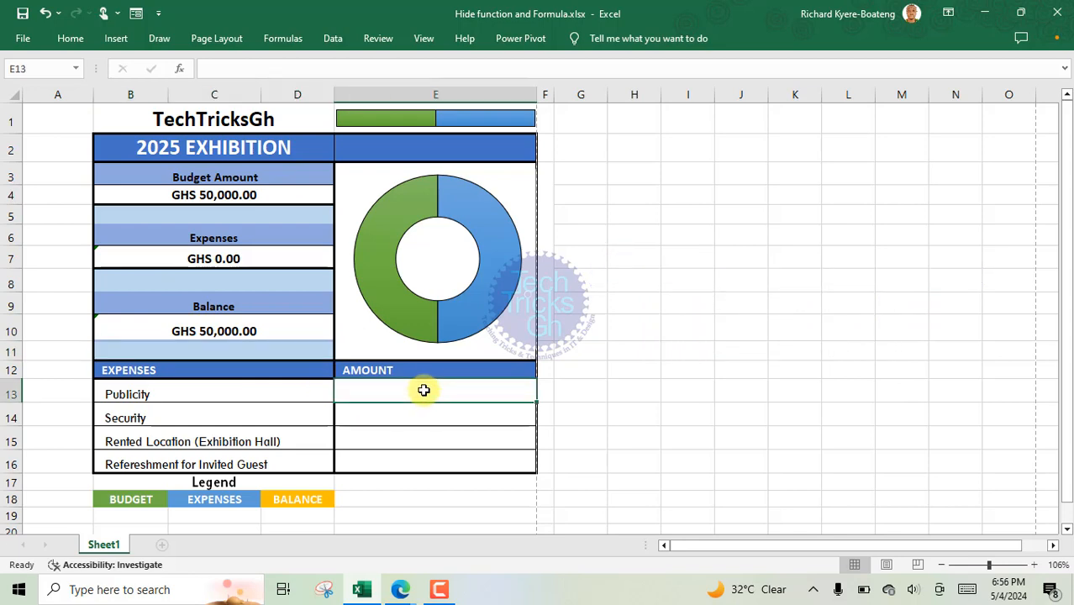
key("BackSpace")
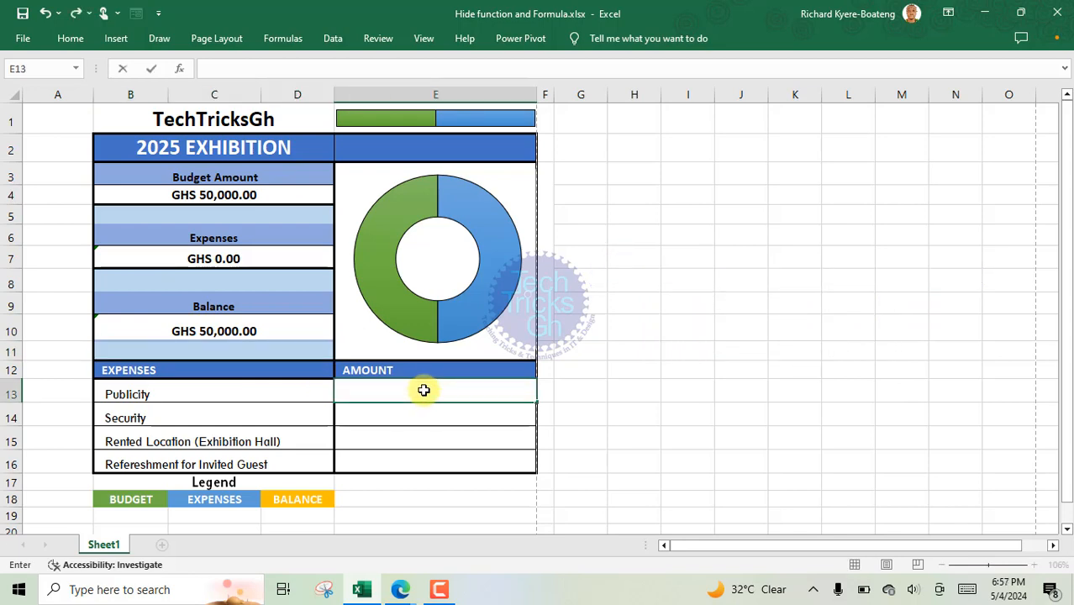
type("20000")
key("Return")
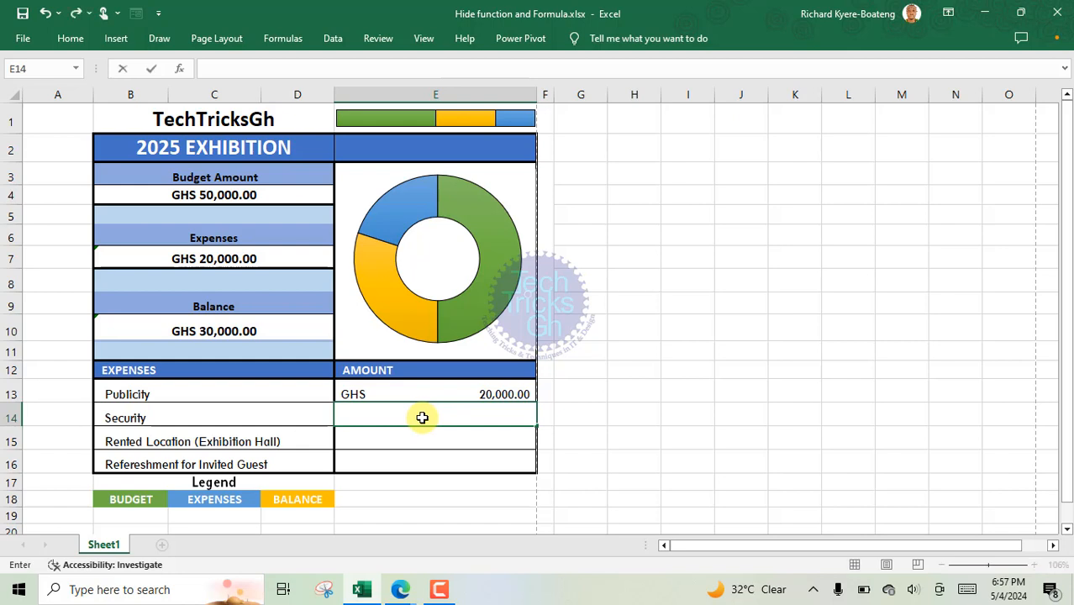
type("10000")
key("Return")
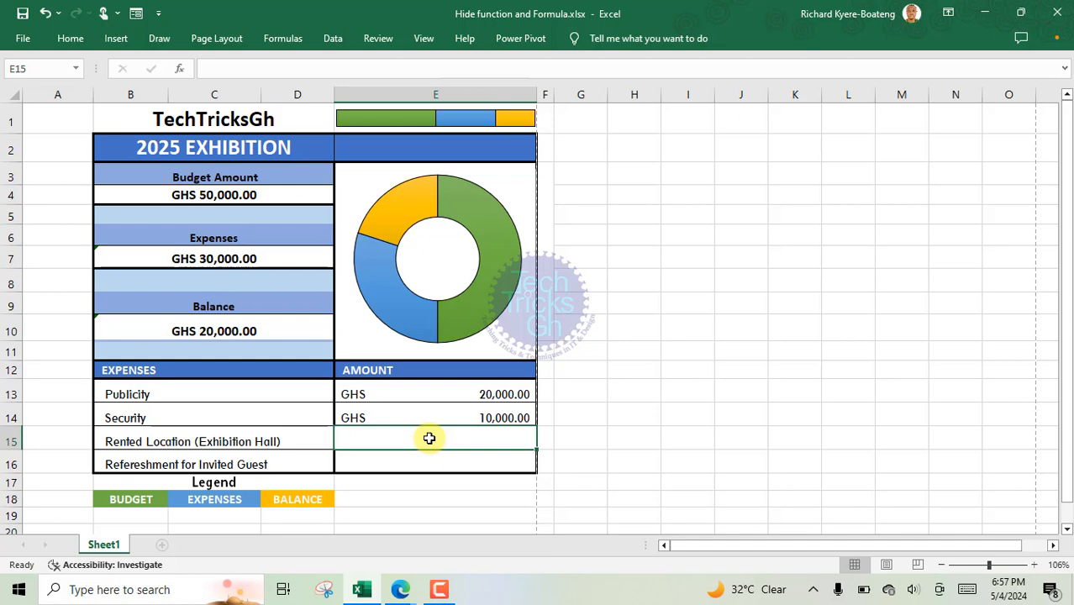
Step: Enter the amounts 15 for Rented Location in E15 and 5000 for Refreshment for Invited Guest in E16
type("15")
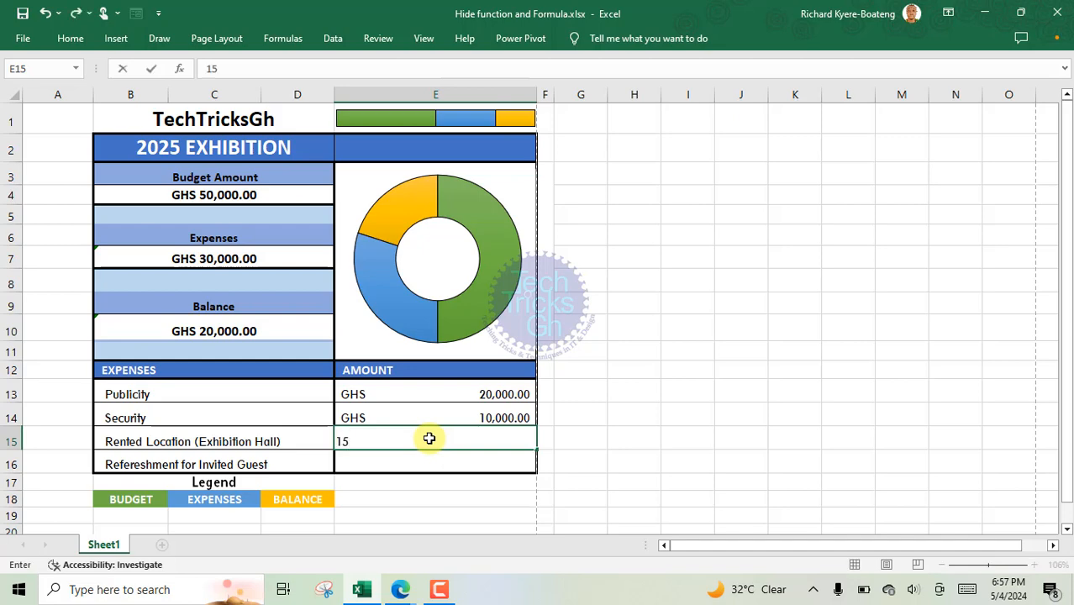
key("Return")
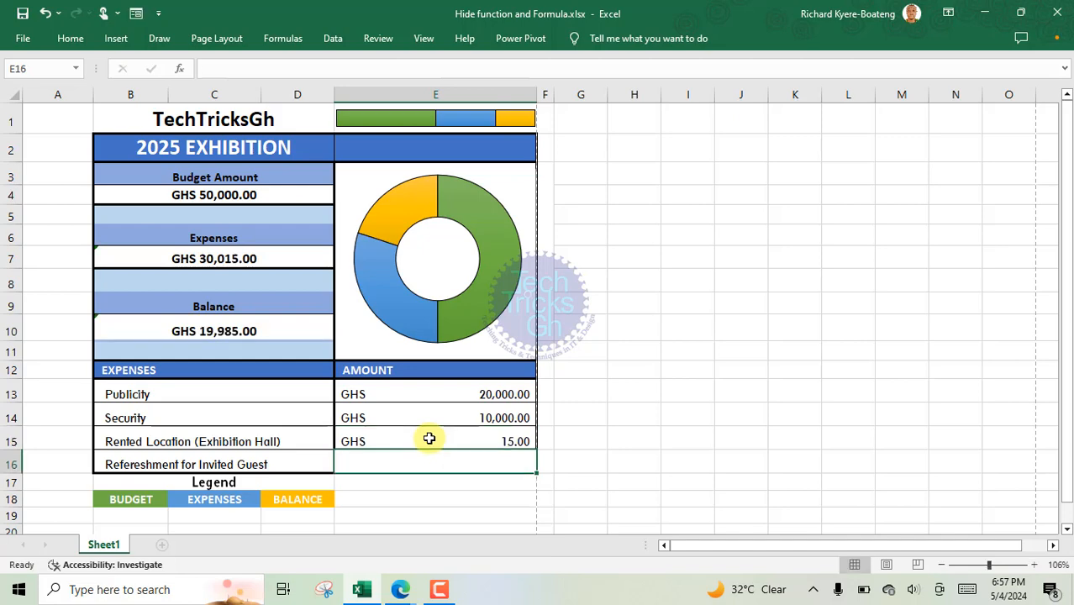
double_click(374, 468)
type("5000")
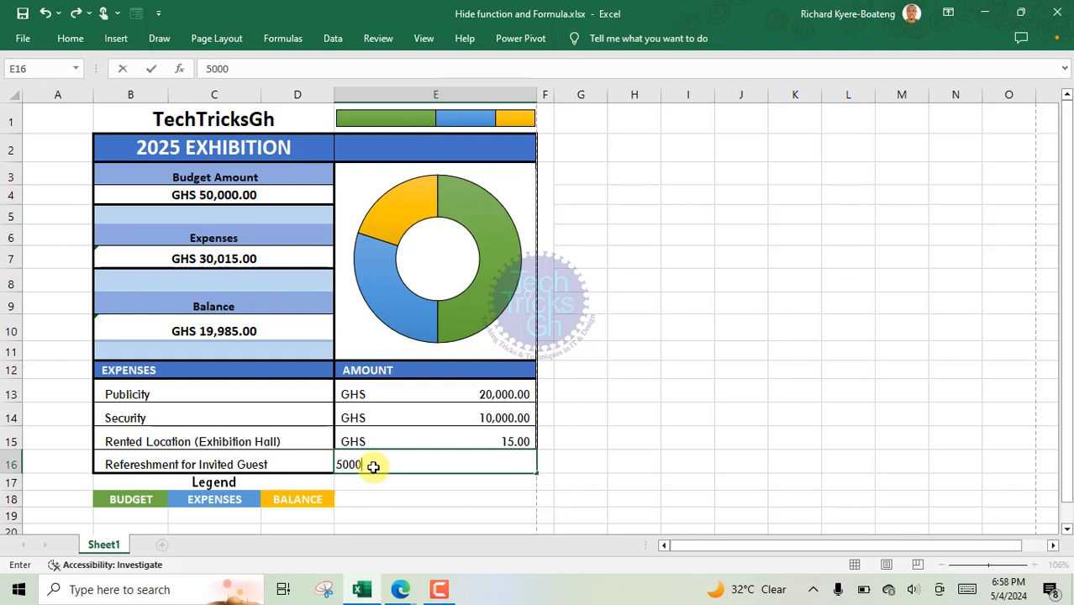
key("Return")
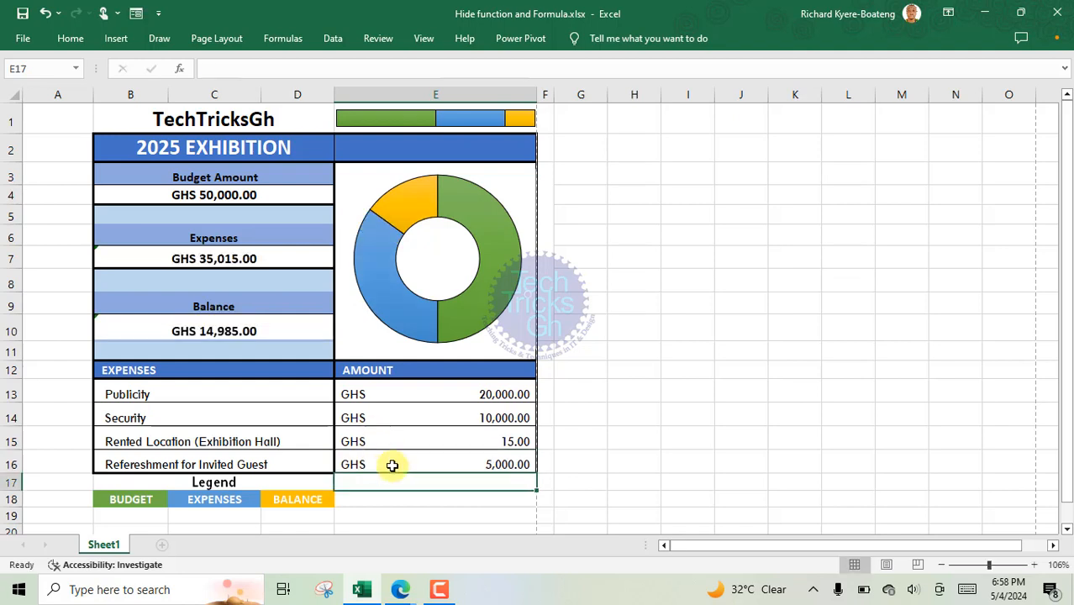
left_click(396, 400)
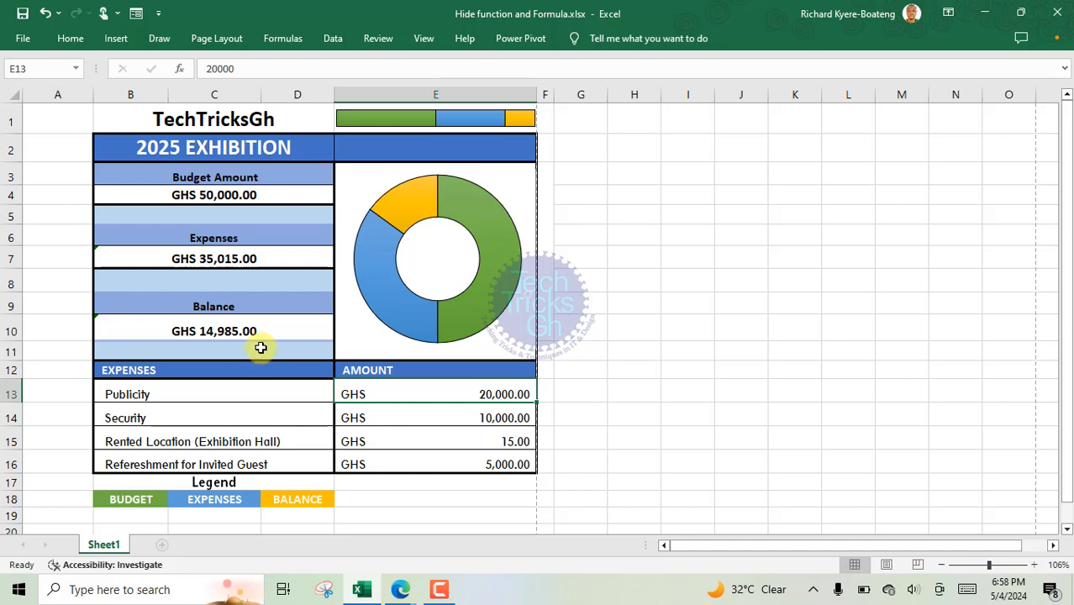
Step: Turn on the Locked protection option for the Expenses formula cell B7 in its cell format settings
right_click(207, 259)
left_click(269, 480)
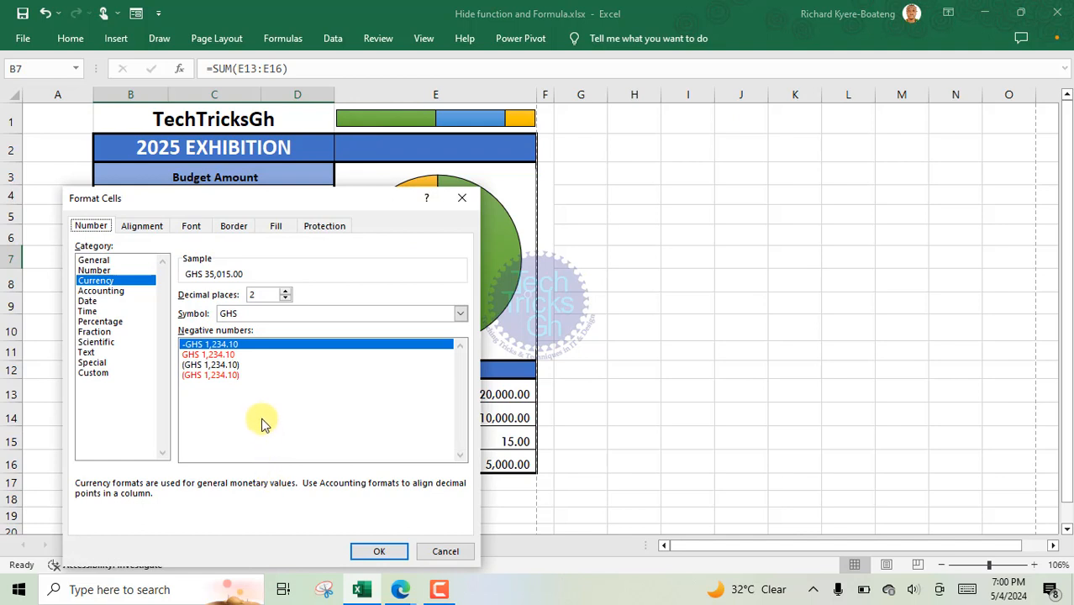
left_click(324, 225)
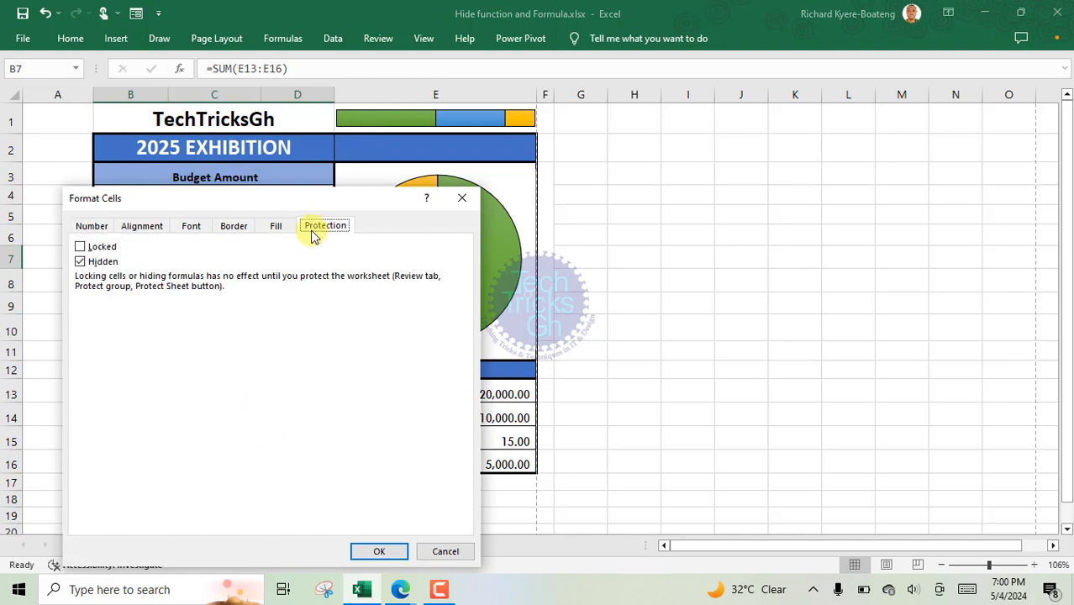
left_click(81, 247)
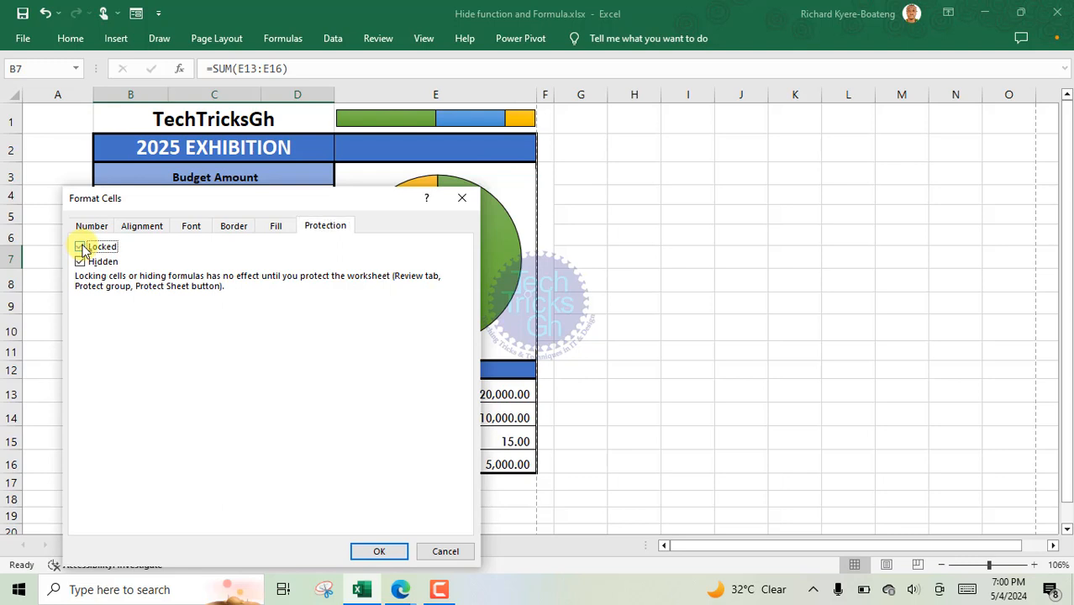
left_click(378, 551)
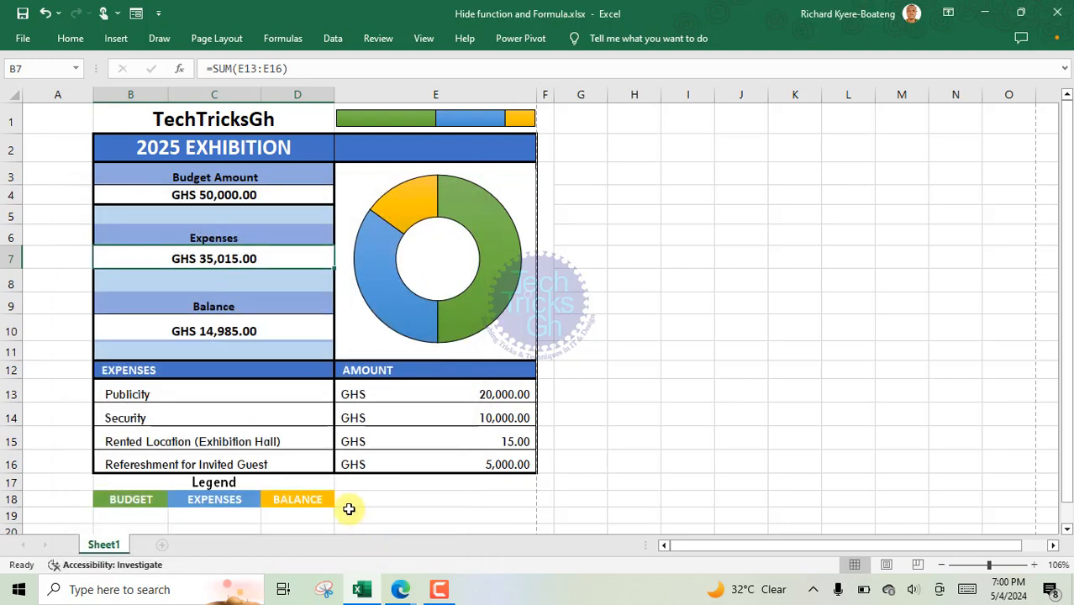
Step: Turn on the Locked protection option for the Balance formula cell B10 in its cell format settings
left_click(227, 331)
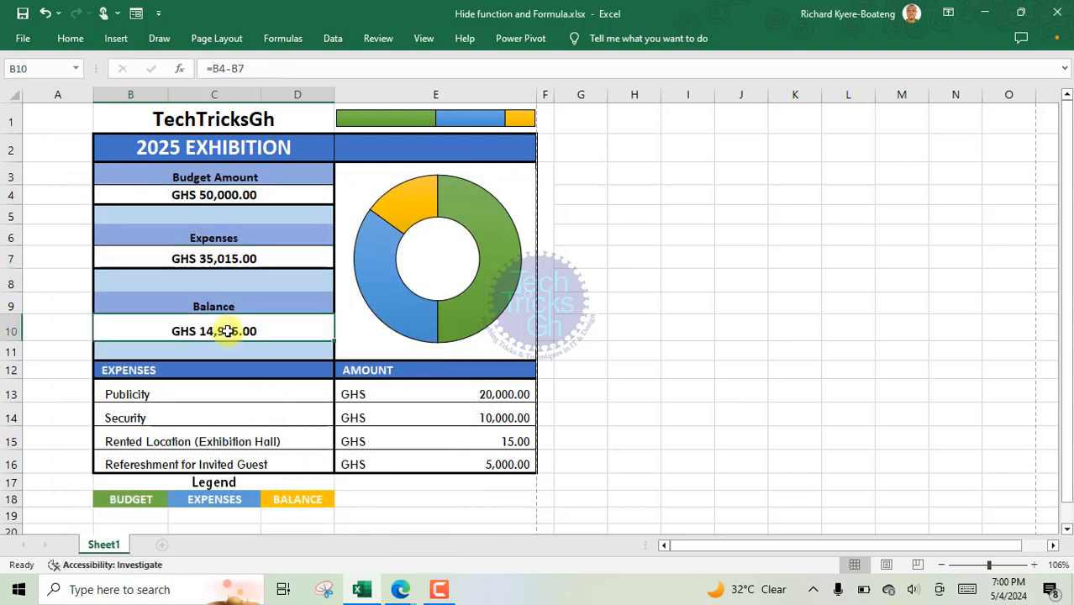
right_click(227, 331)
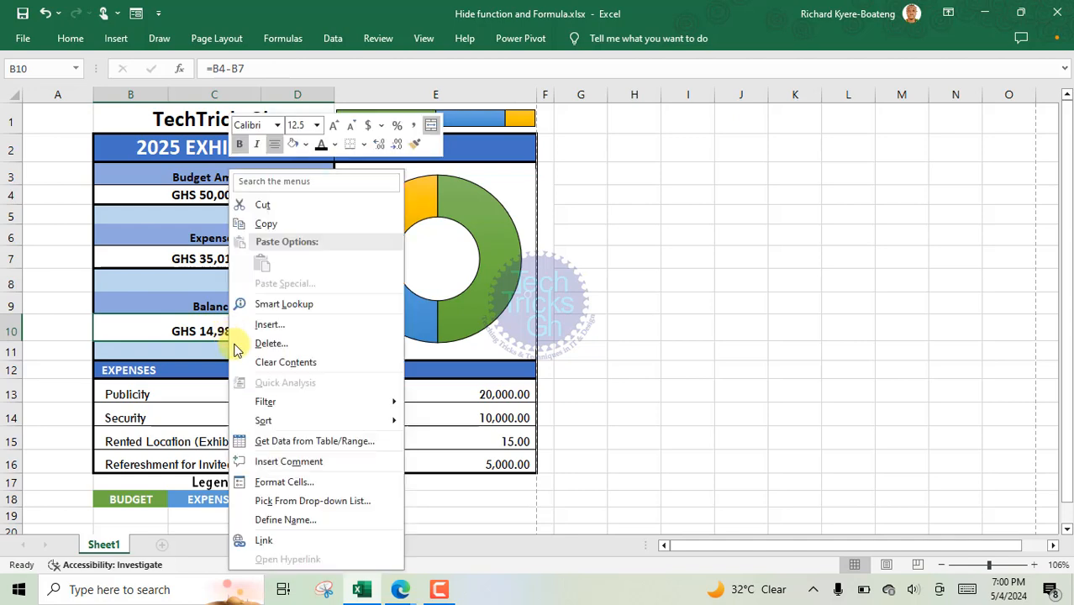
left_click(289, 484)
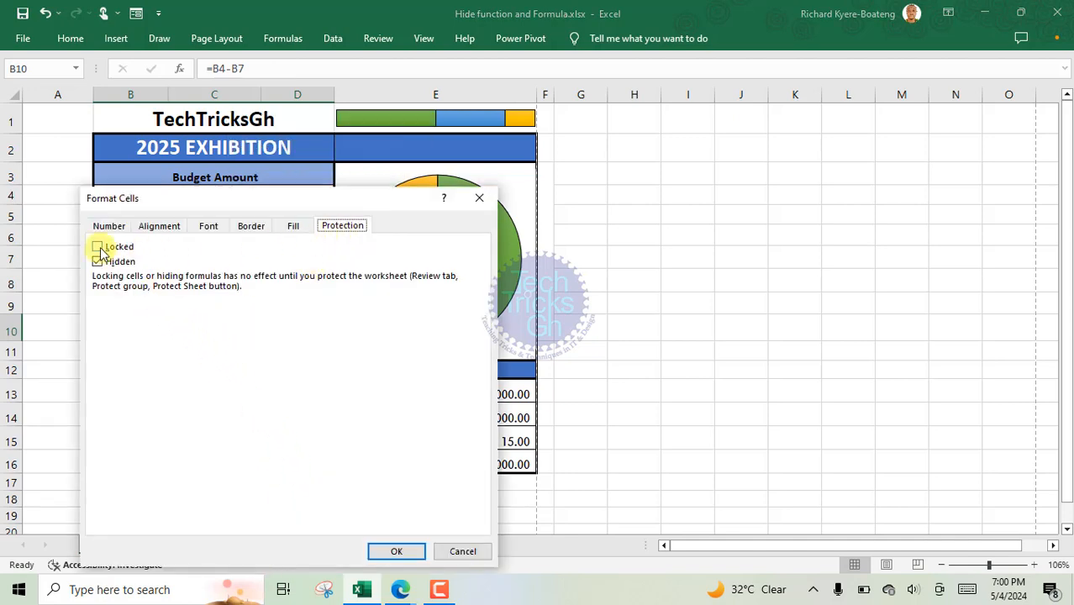
left_click(96, 247)
left_click(392, 551)
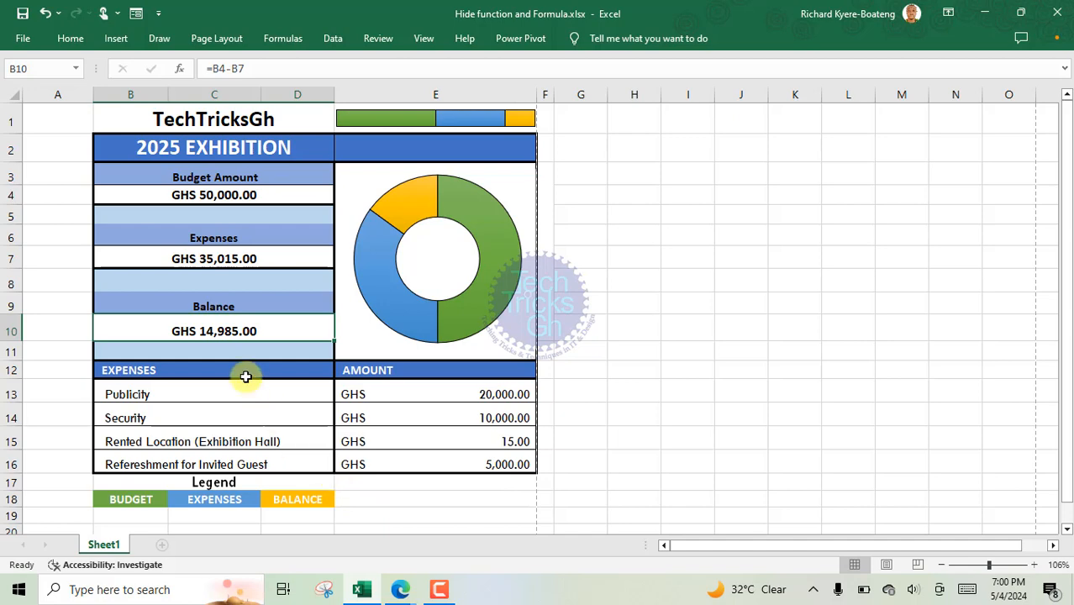
Step: Protect the worksheet and its locked cells, entering the password to unprotect the sheet
left_click(378, 38)
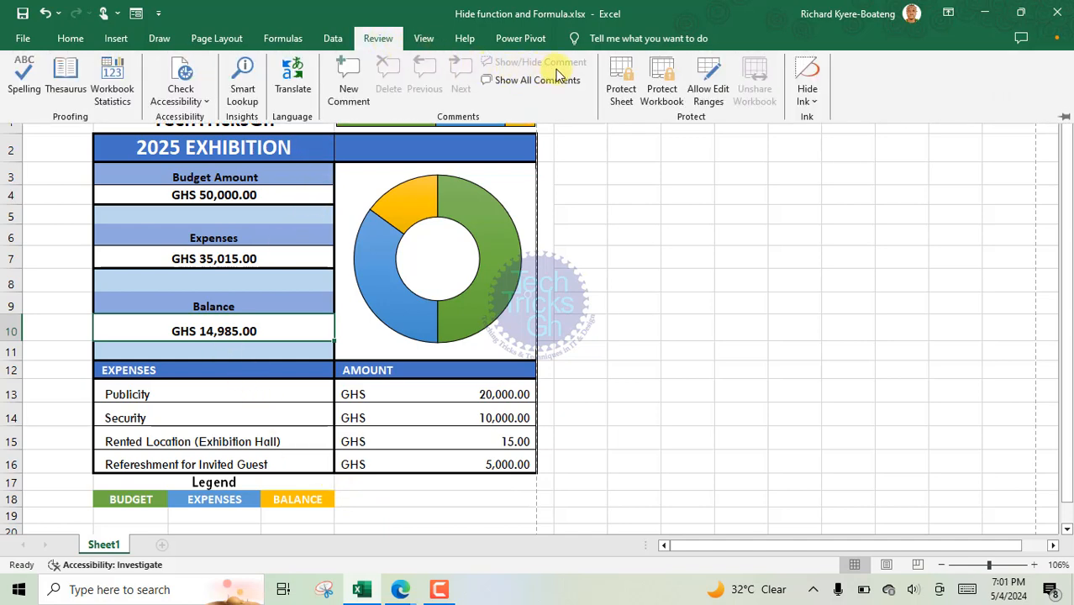
left_click(622, 84)
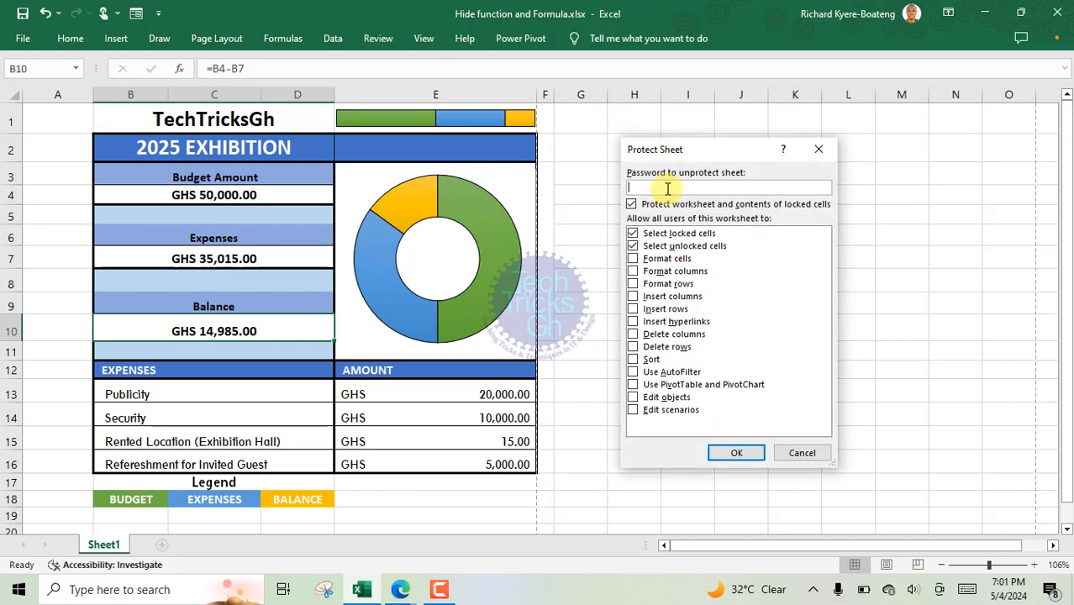
type("1")
left_click(737, 452)
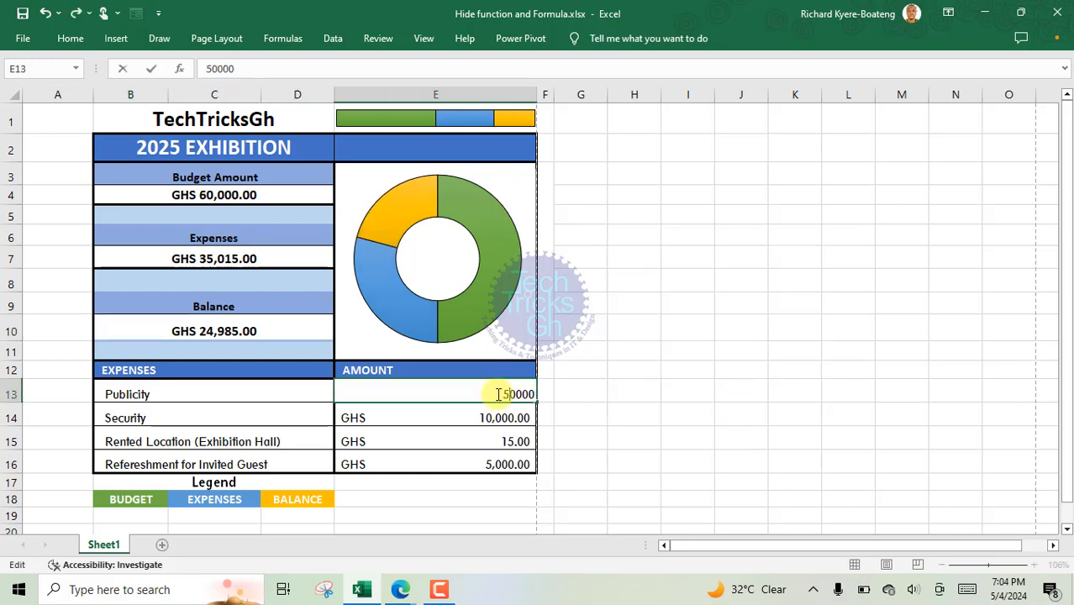
Step: Set the Publicity amount in E13 to 50000
key("Return")
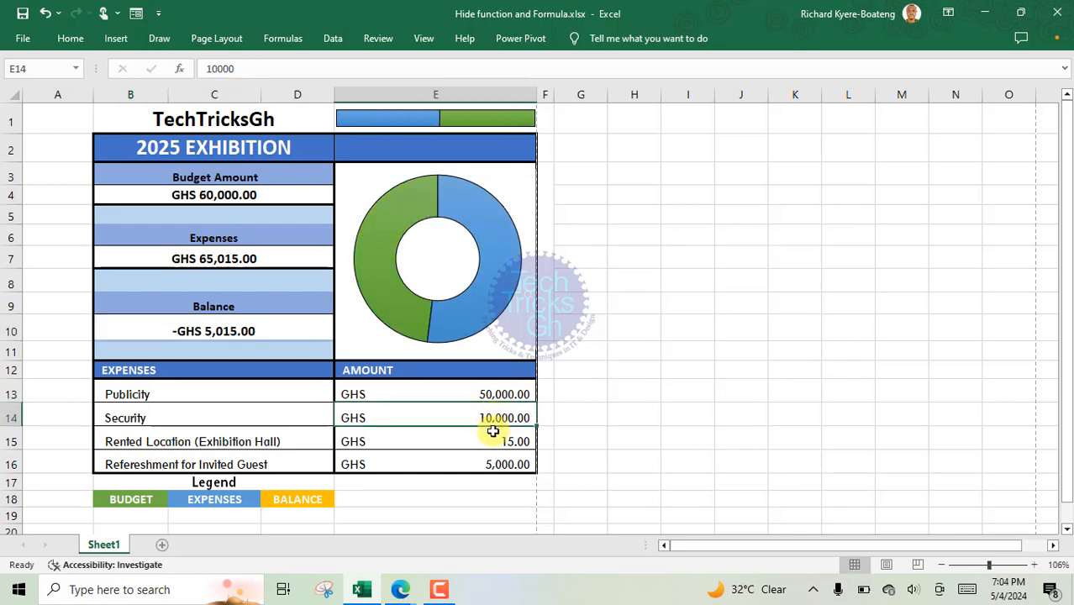
Step: Set the Publicity amount in E13 to 15000
left_click(489, 394)
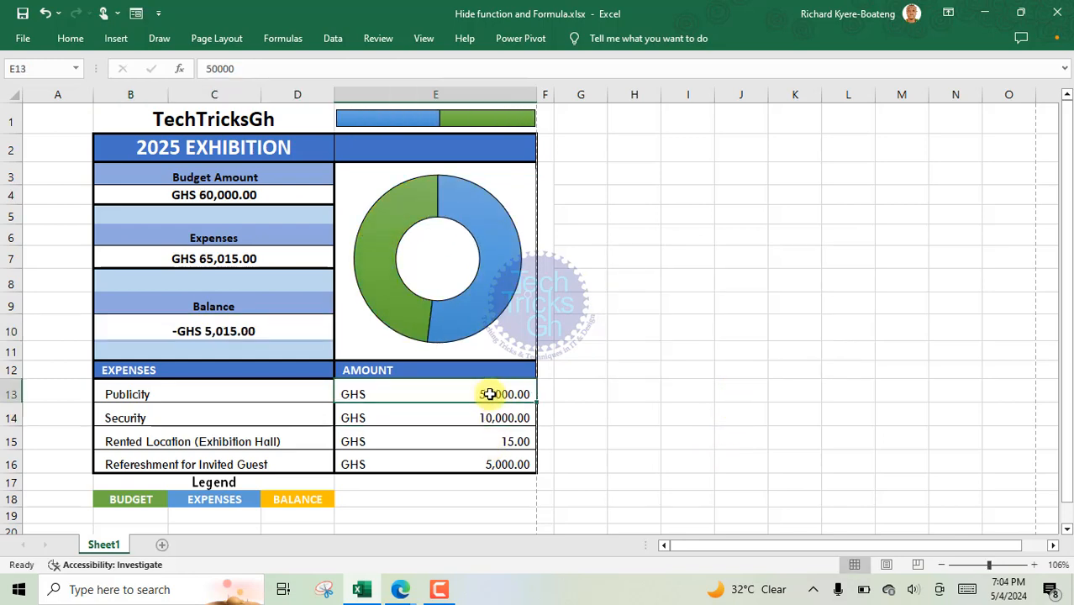
type("15")
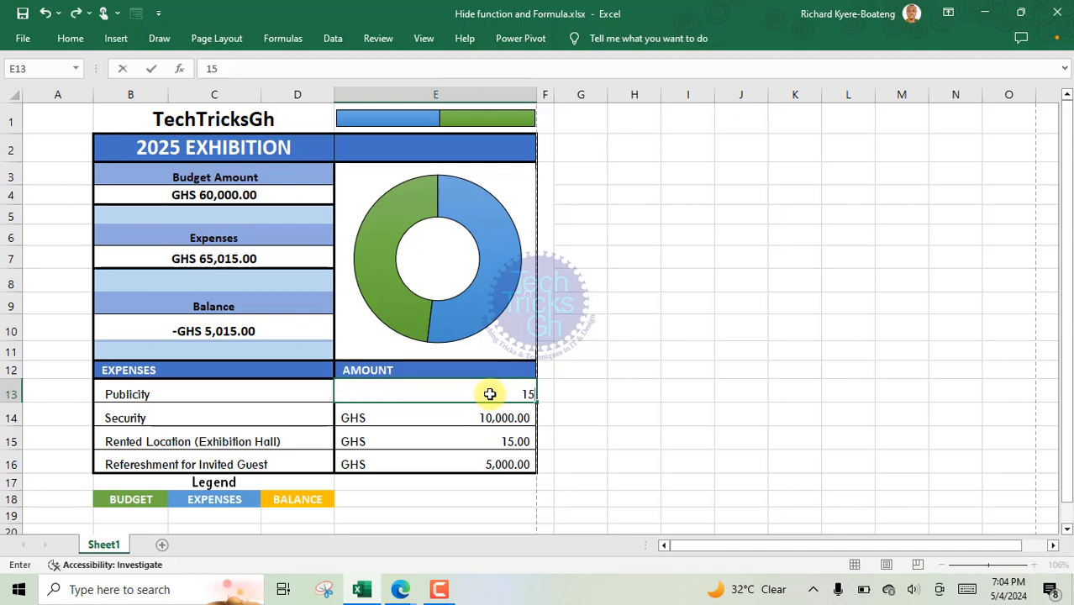
type("000")
key("Return")
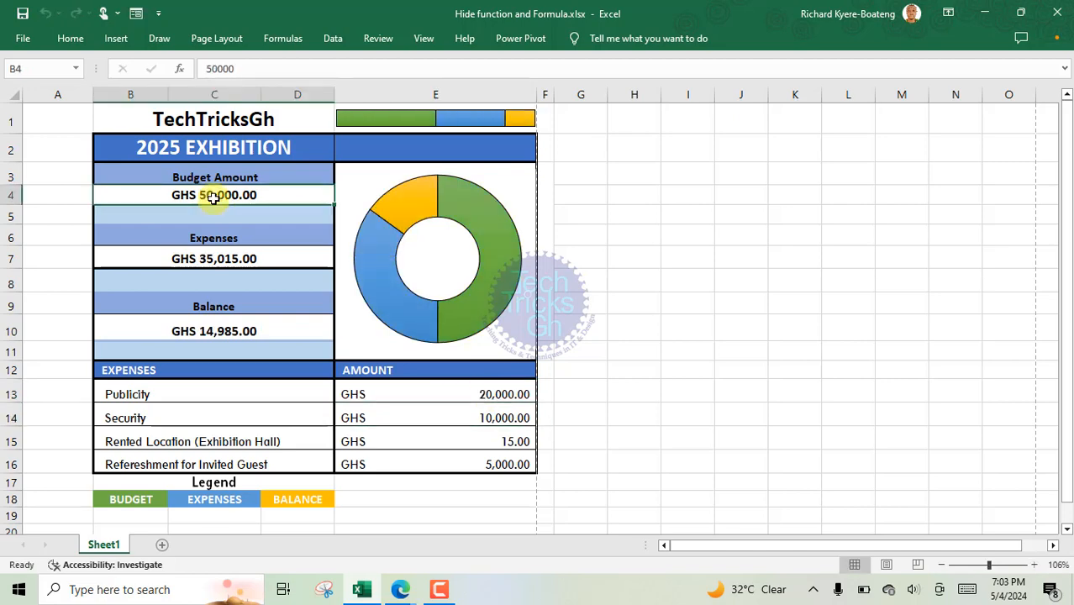
Step: Inspect the Expenses cell B7, Balance cell B10 and Budget Amount cell B4 to check whether their contents are hidden
left_click(214, 260)
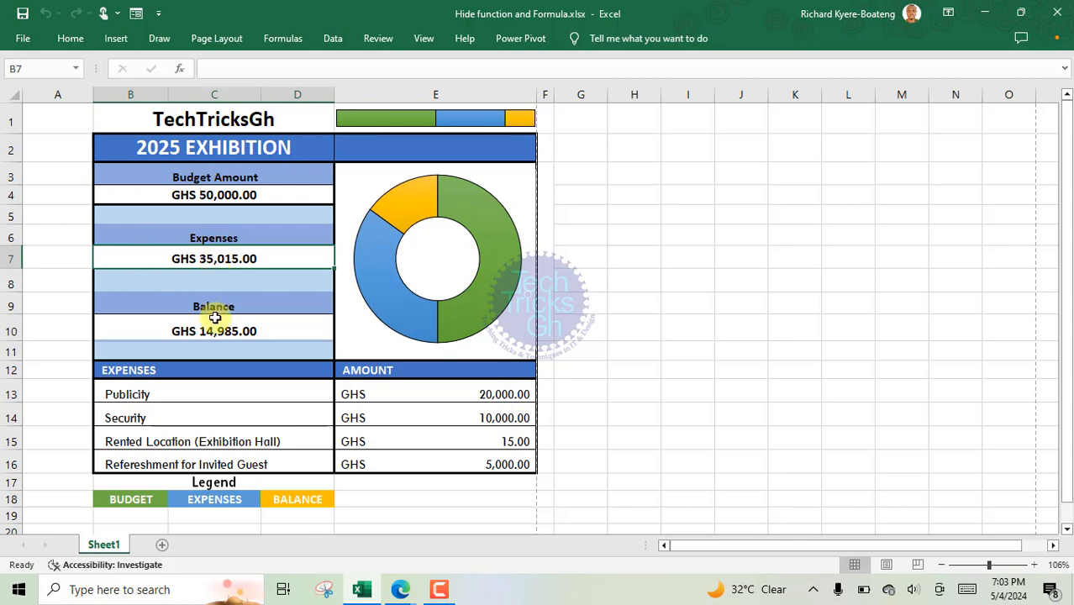
left_click(216, 332)
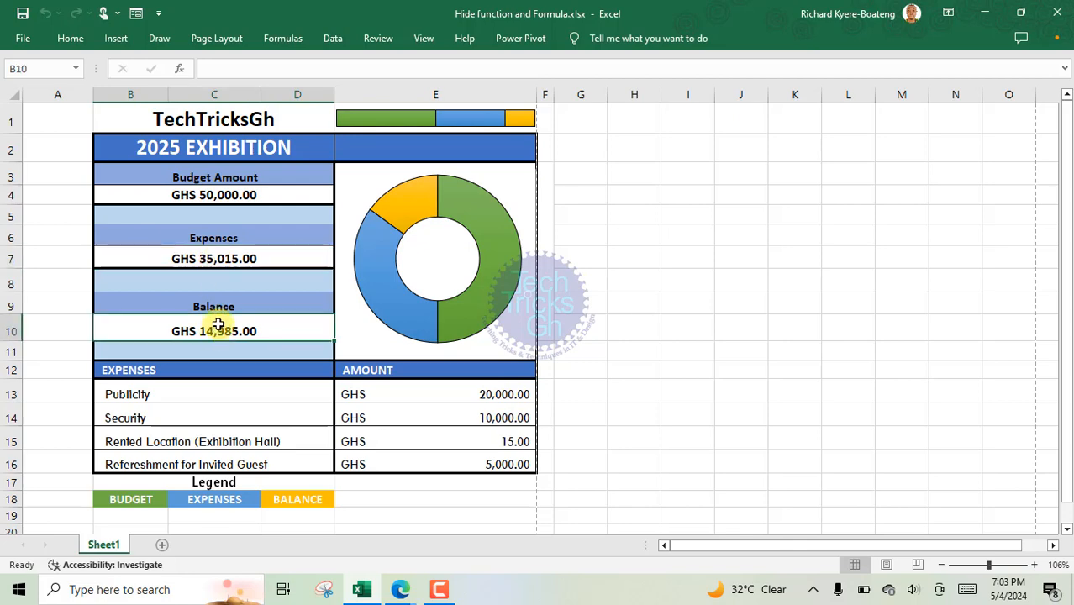
left_click(216, 196)
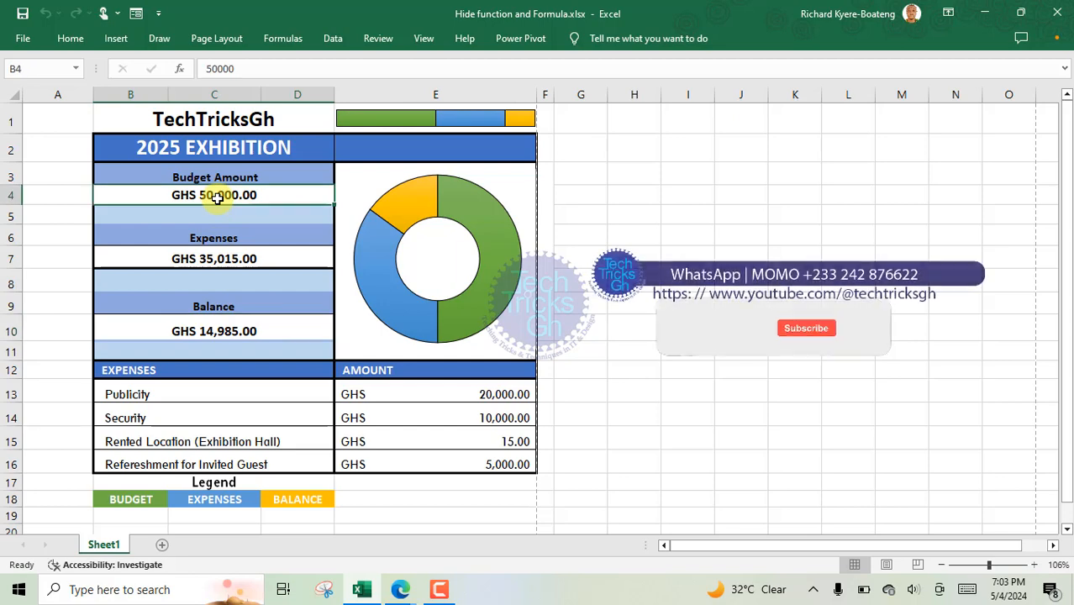